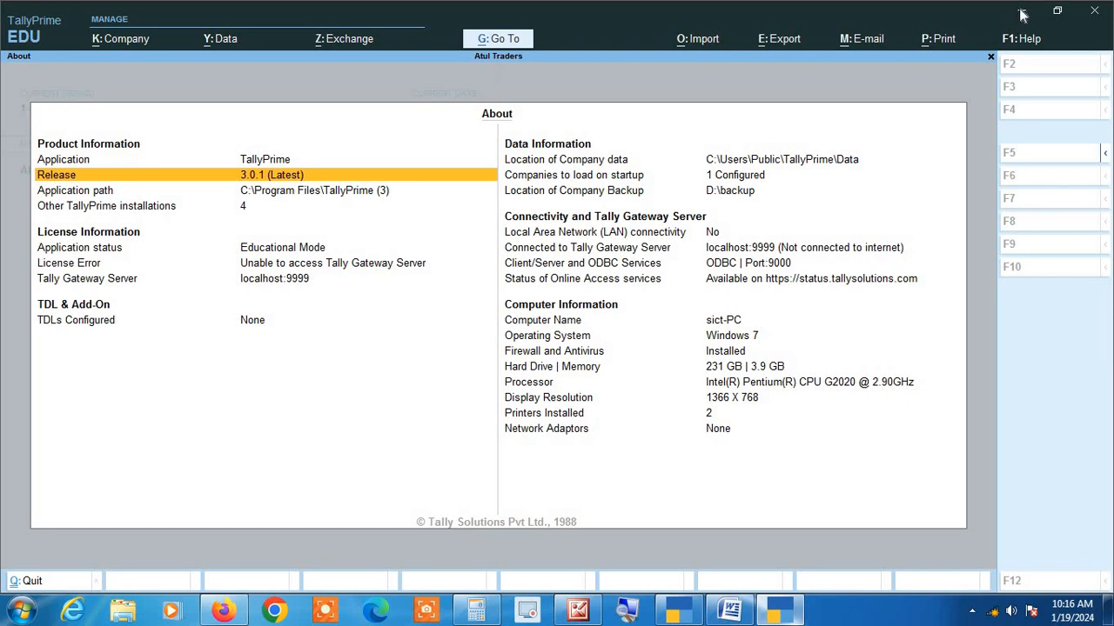
Step: Check the installed release number in the product's About information, then return to the Gateway of Tally
key("Escape")
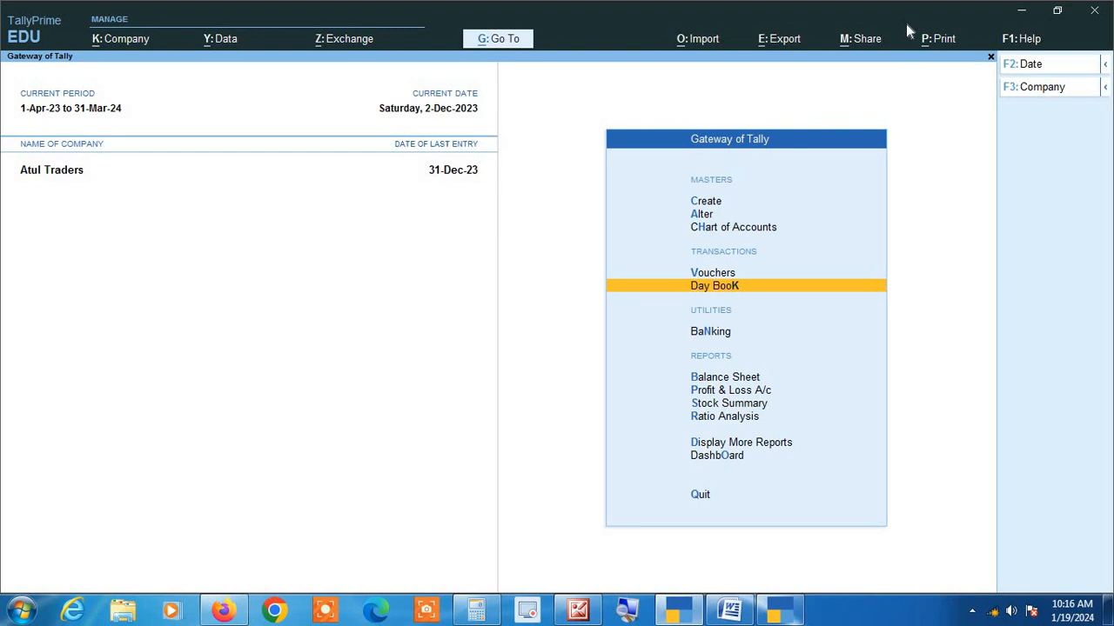
left_click(1018, 44)
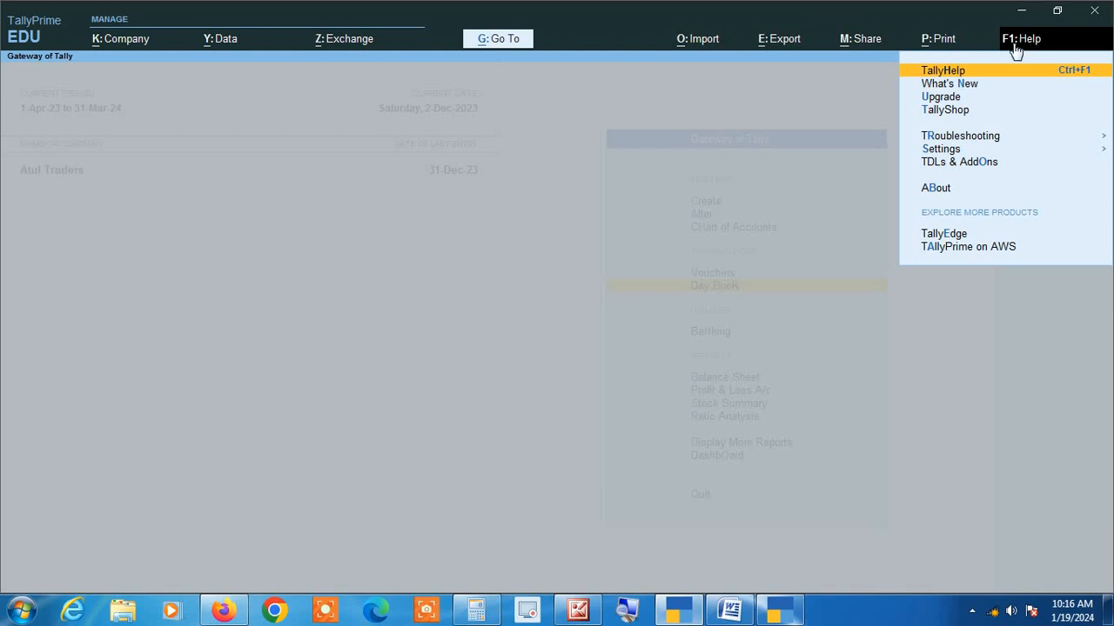
left_click(936, 194)
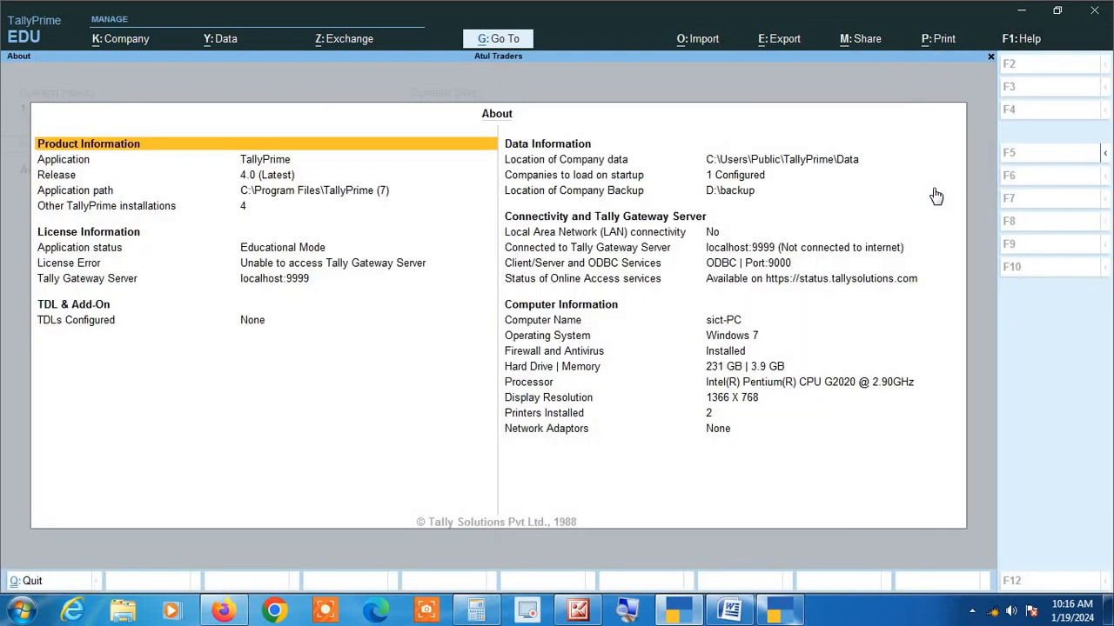
key("Down")
key("Down")
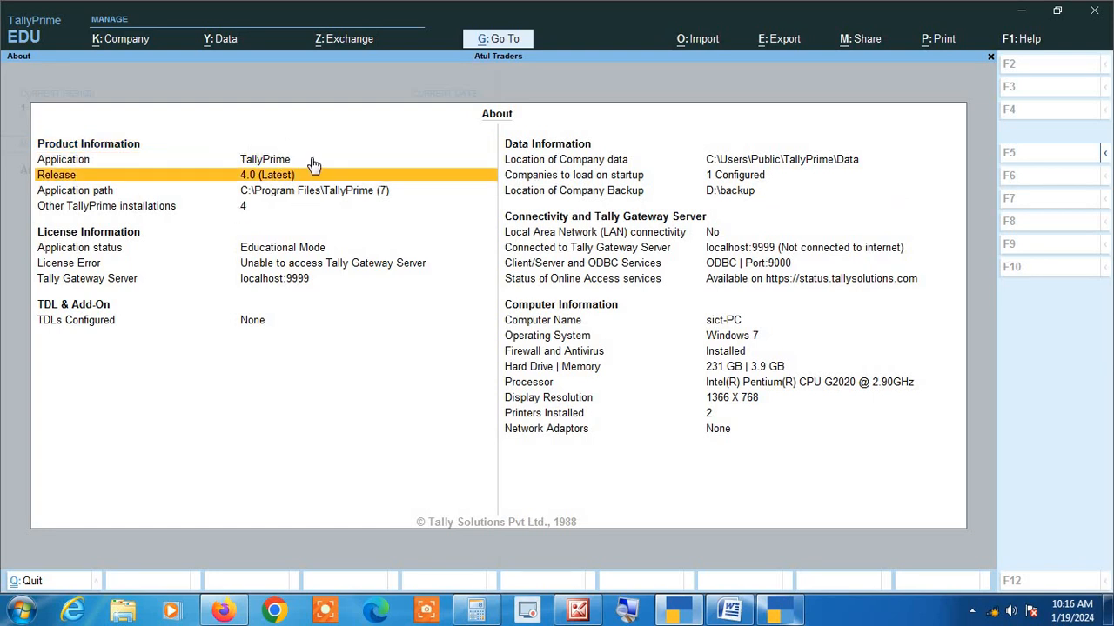
key("Escape")
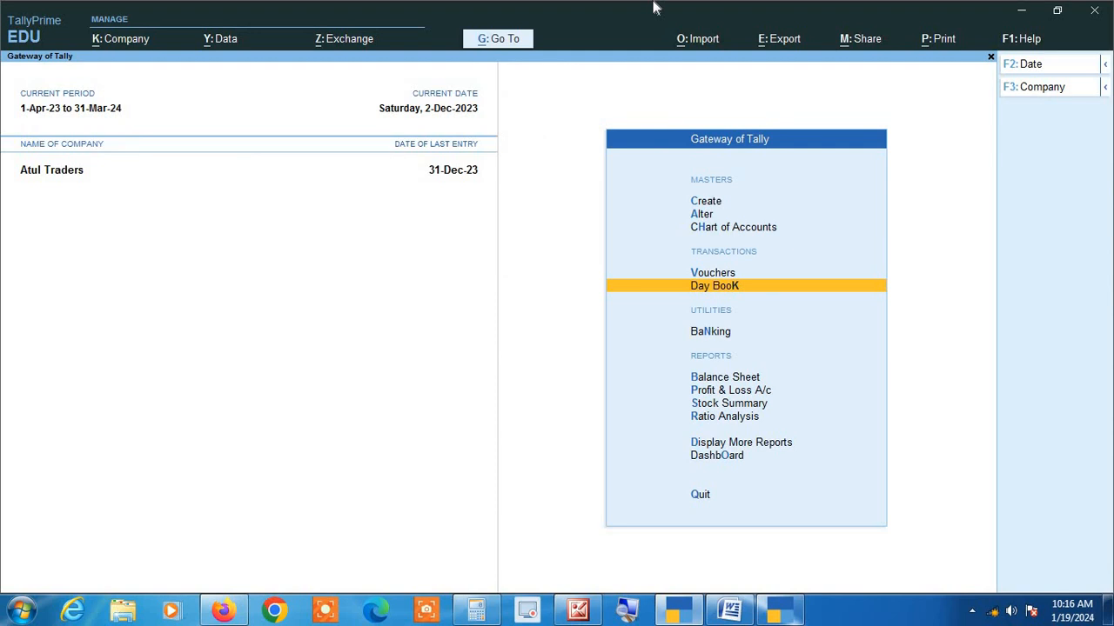
Step: Open the GSTR-3B return from the GST reports of Atul Traders
key("Down")
key("Down")
key("Down")
key("Down")
key("Down")
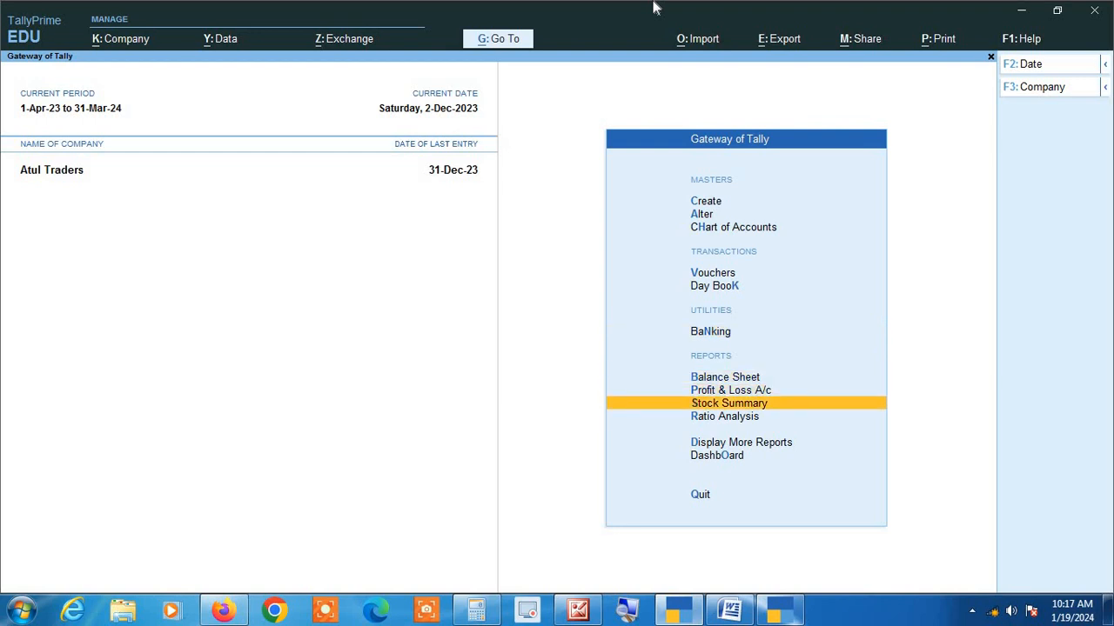
key("Down")
key("Return")
key("Down")
key("Down")
key("Down")
key("Down")
key("Down")
key("Down")
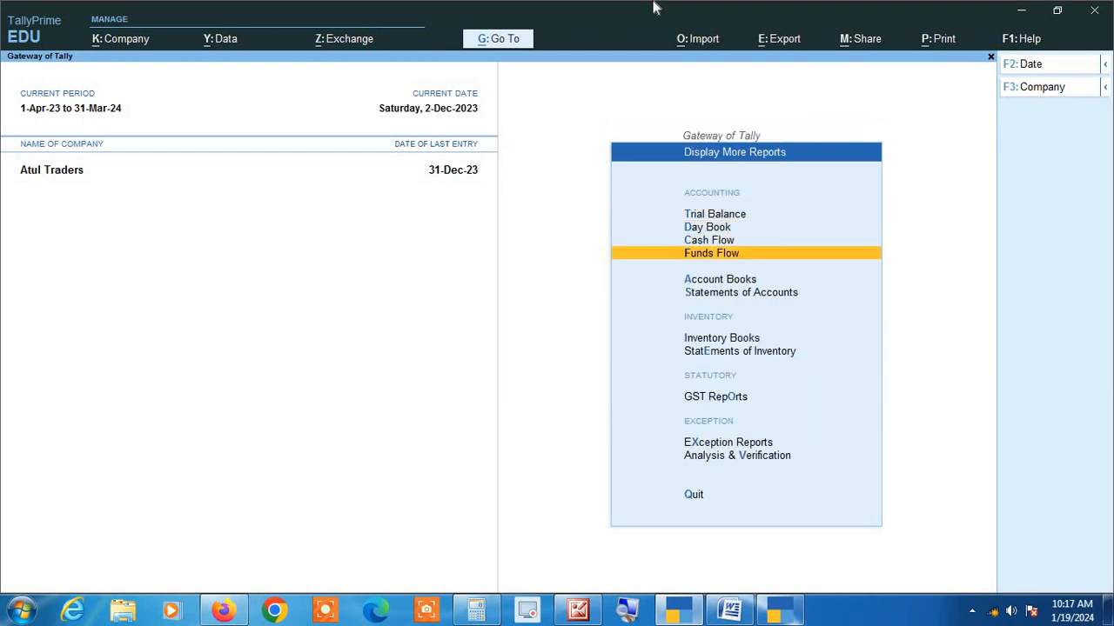
key("Down")
key("Down")
key("Return")
key("Down")
key("Down")
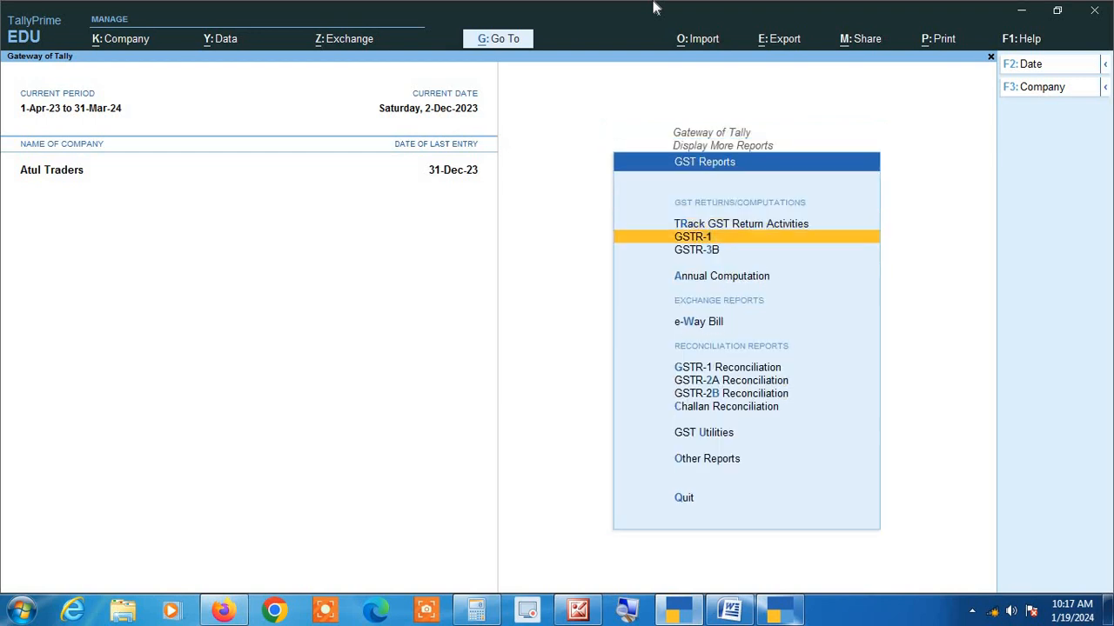
key("Return")
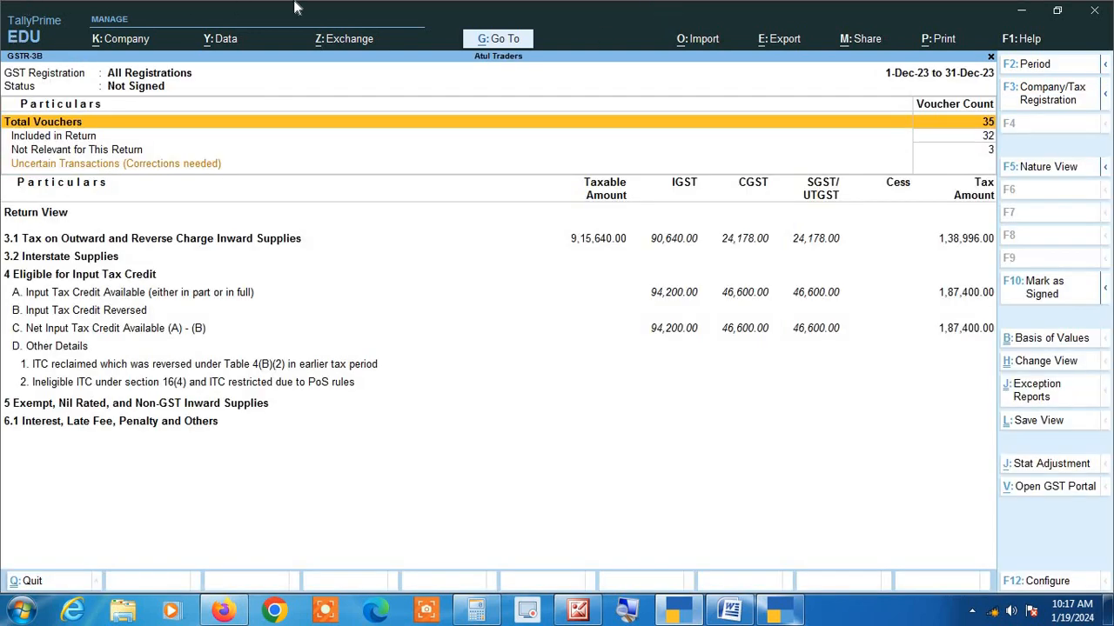
Step: Set the GSTR-3B report period from 1-10-2023 to 31-12-2023
key("F2")
type("1 1")
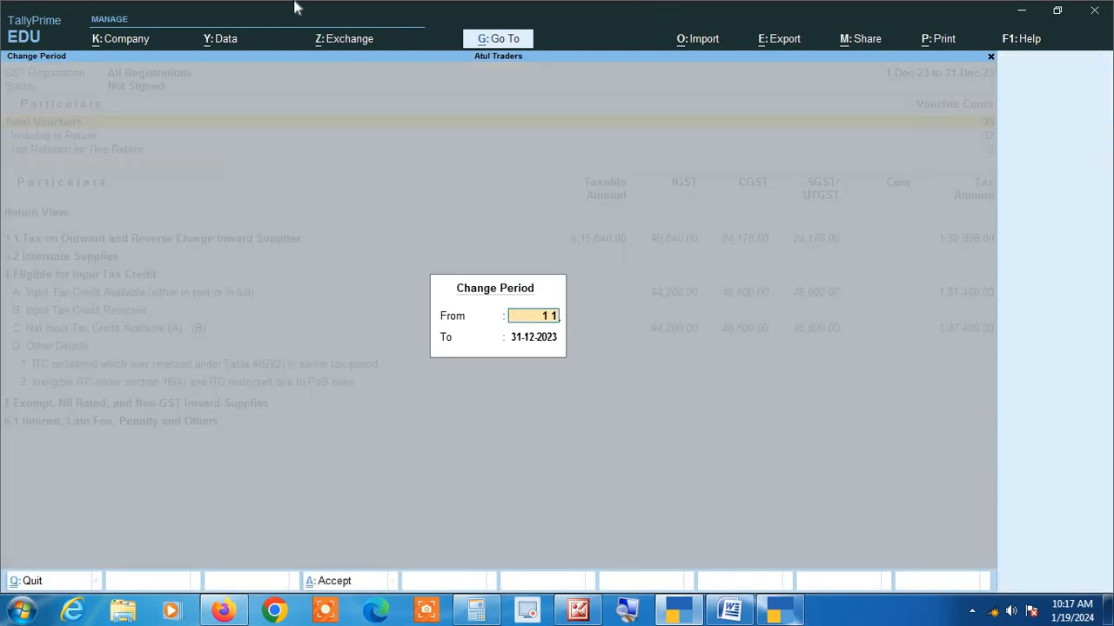
type("0")
key("Return")
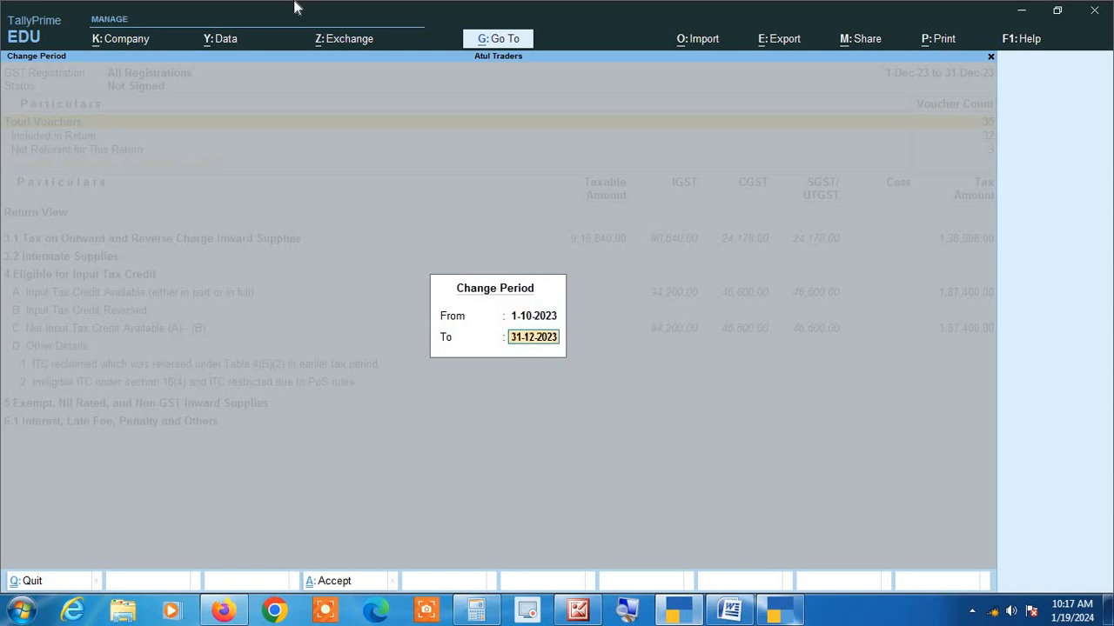
key("Return")
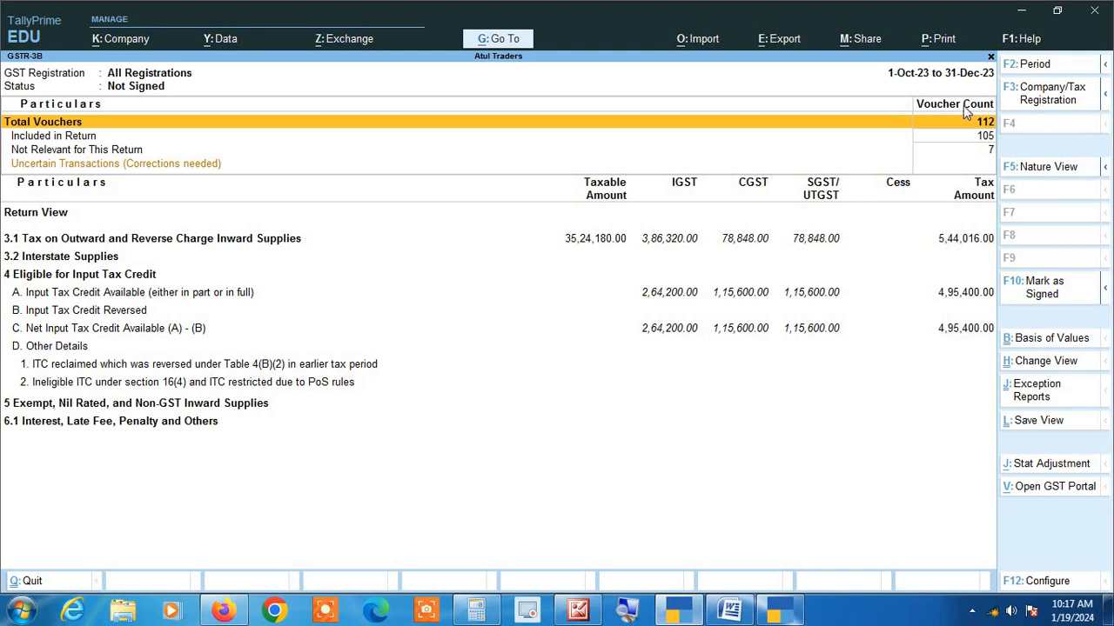
Step: Start a GST return export of GSTR-3B for the three listed months and bring up its export settings
left_click(786, 39)
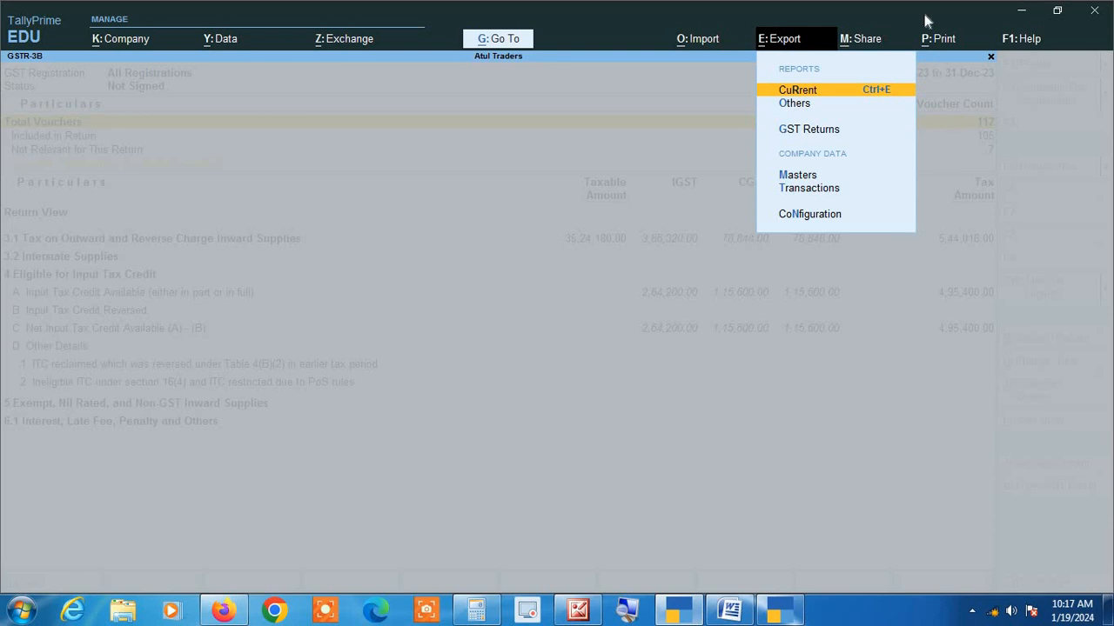
key("Down")
key("Down")
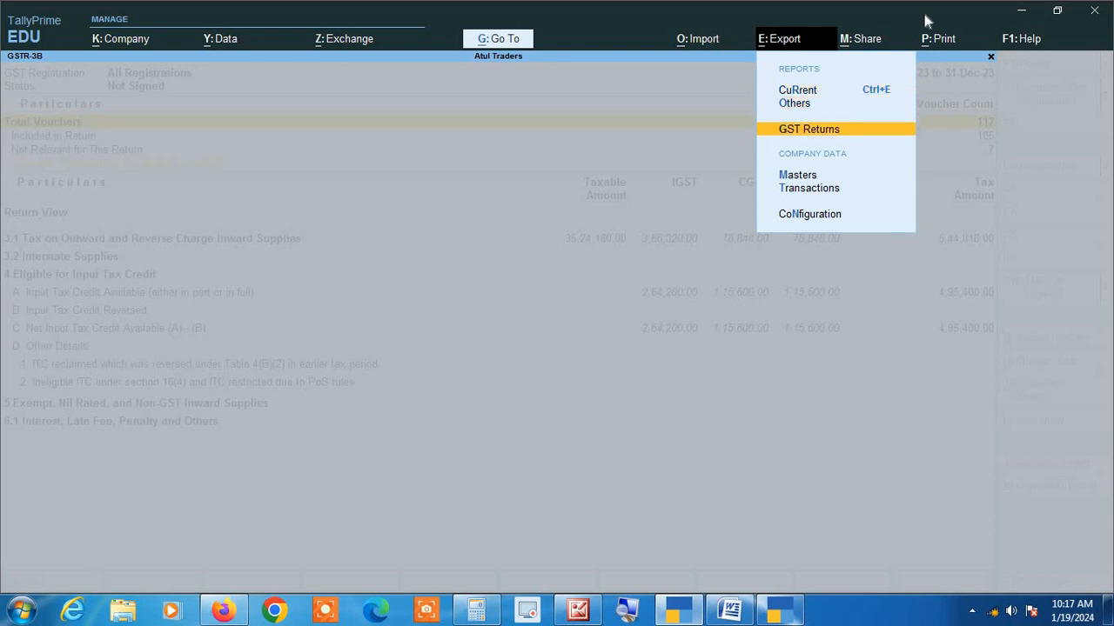
key("Return")
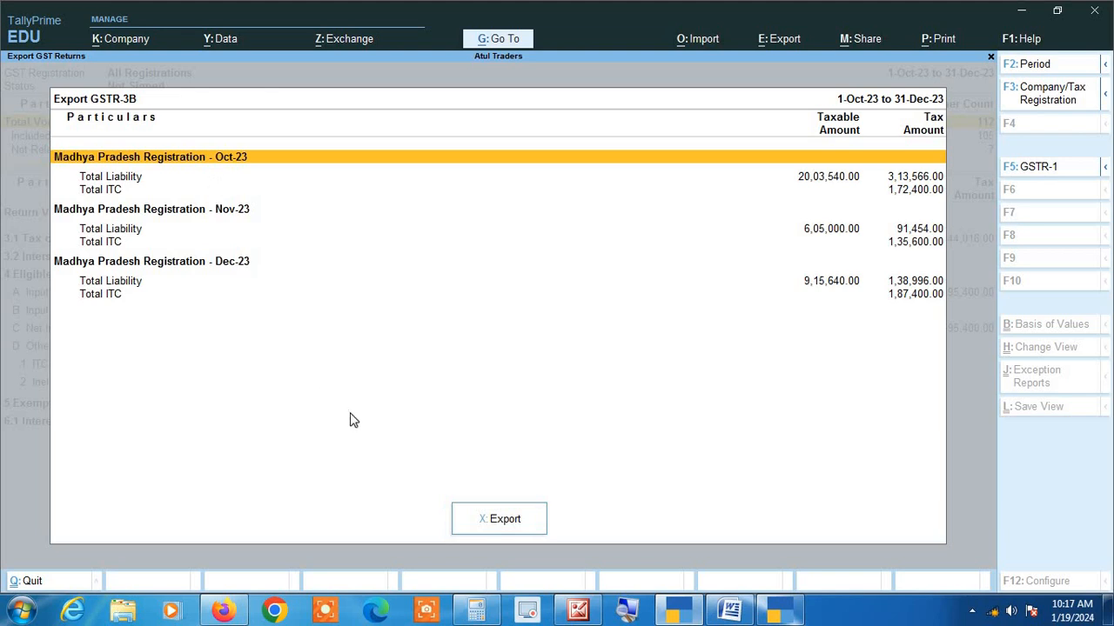
left_click(515, 527)
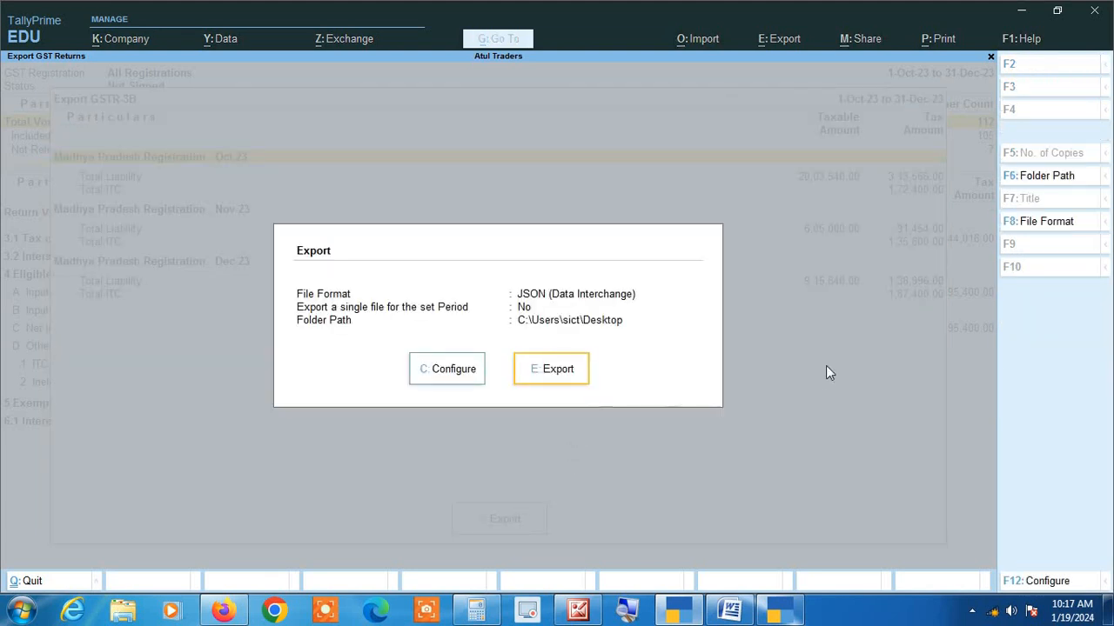
Step: Set the export folder path to D:\GST JSON File and choose JSON (Data Interchange) as the file format
left_click(1048, 177)
key("Up")
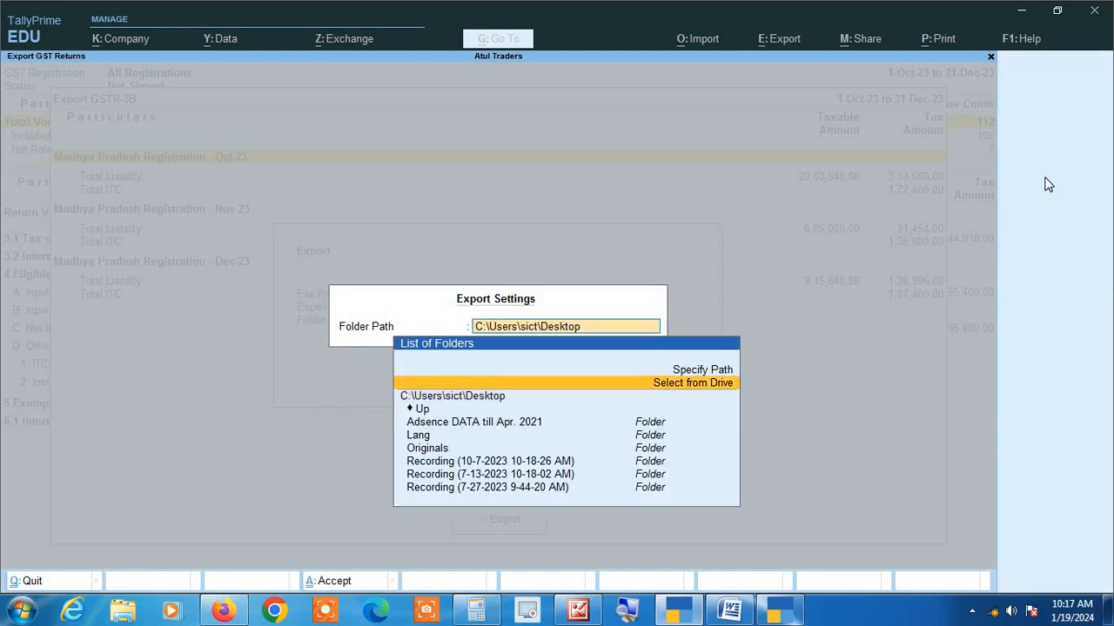
key("Return")
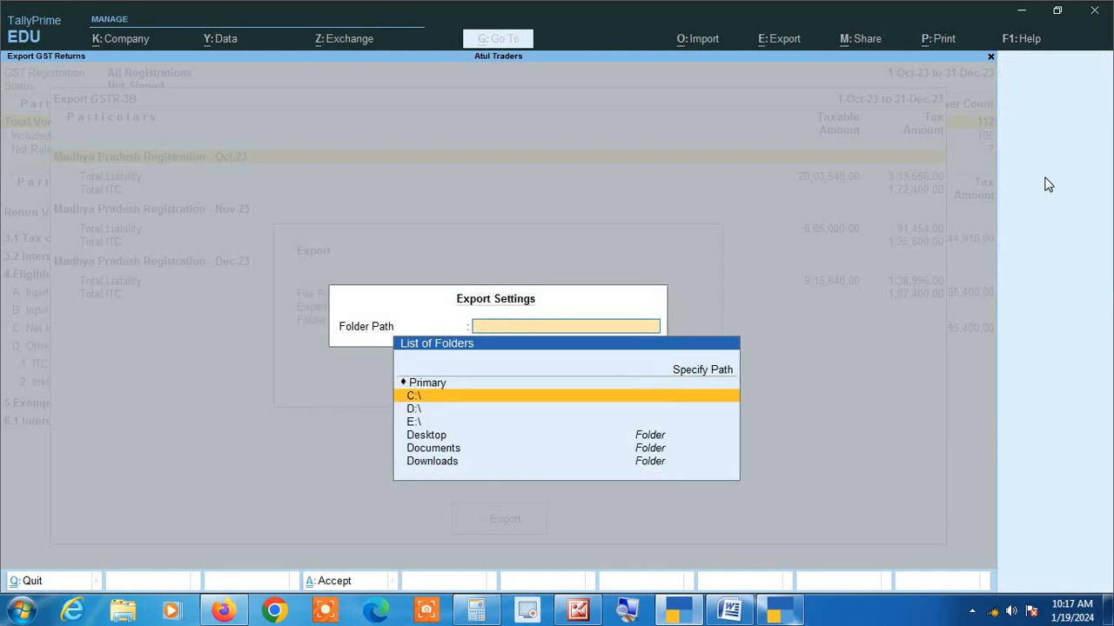
key("Down")
key("Return")
key("Down")
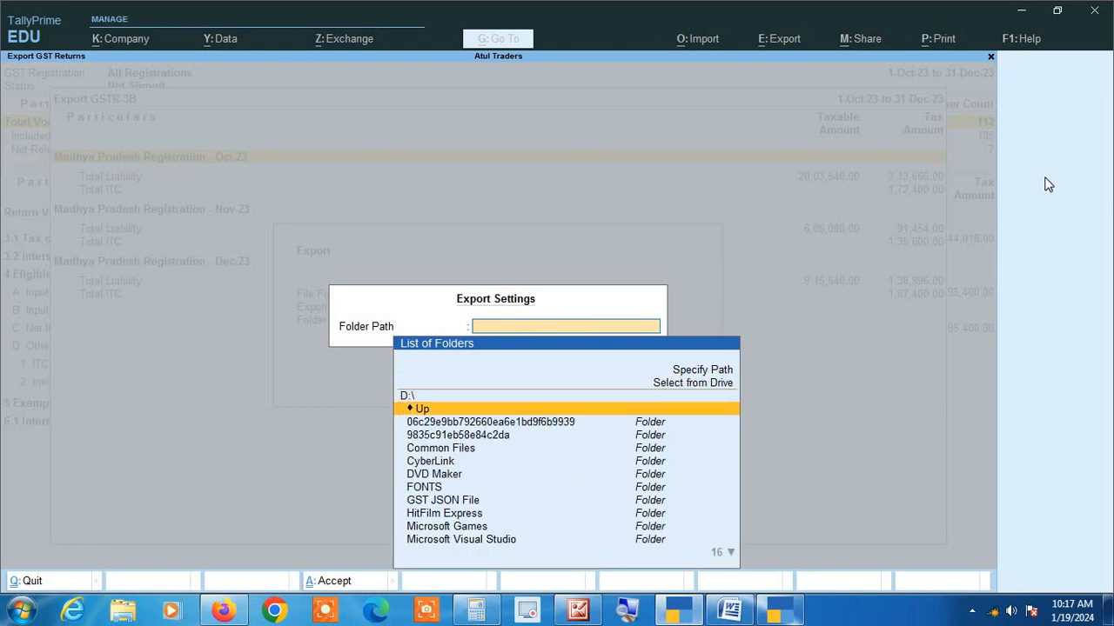
key("Down")
key("Down")
key("Down")
key("Down")
key("Down")
key("Down")
key("Down")
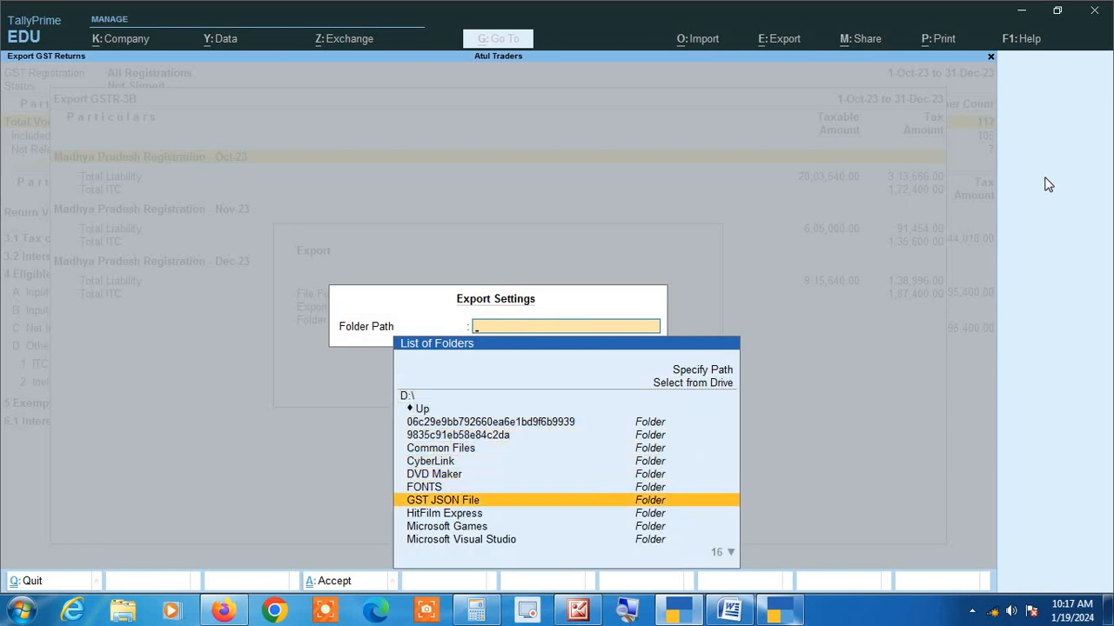
key("Return")
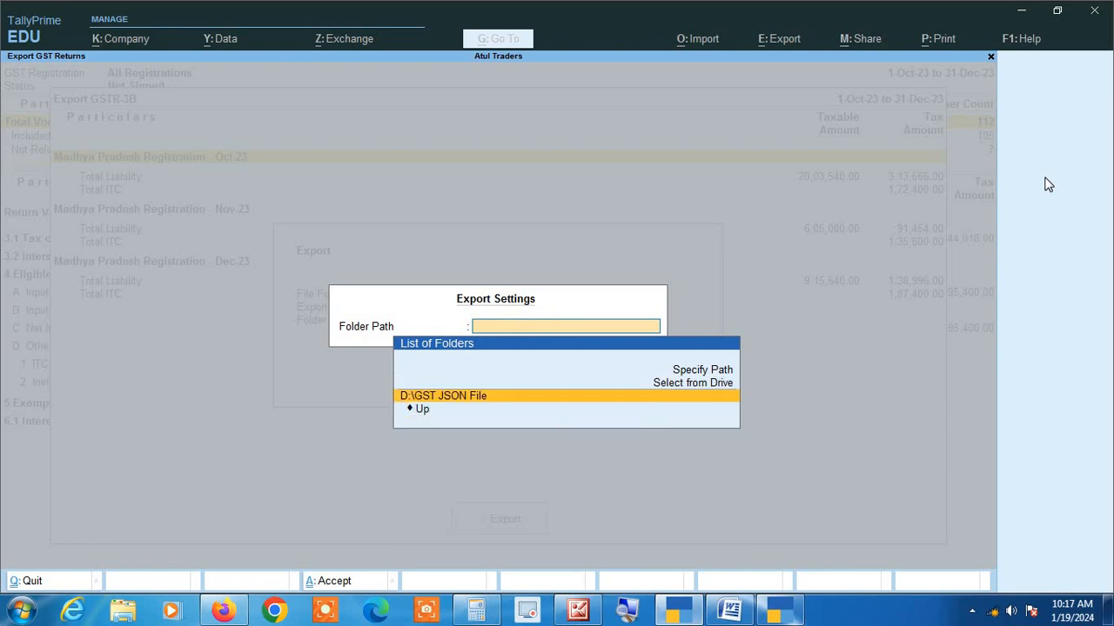
key("Return")
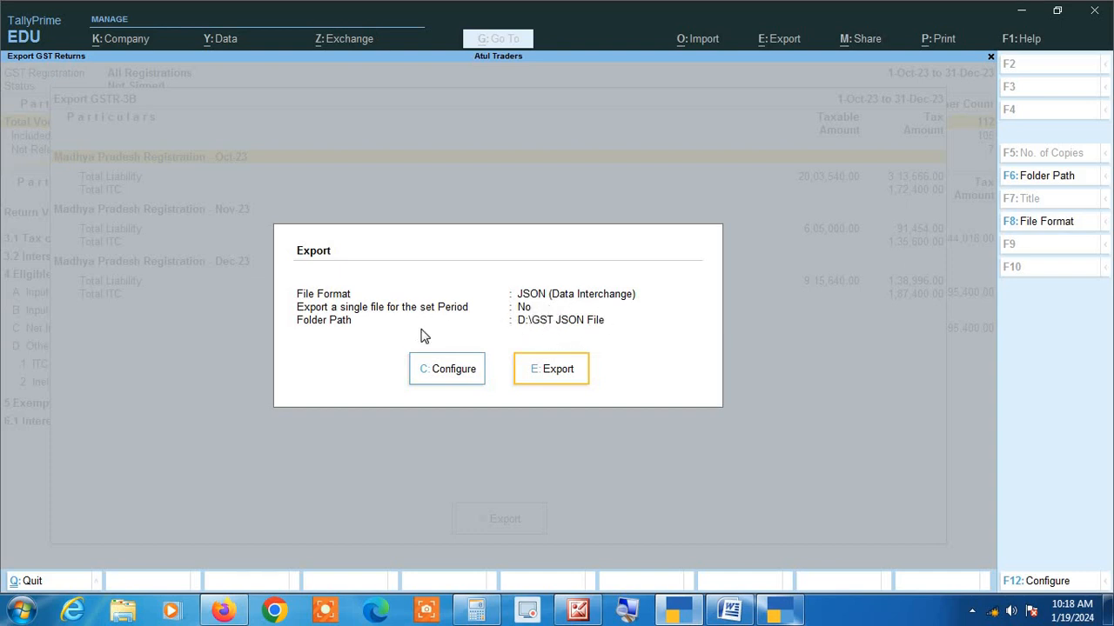
left_click(1038, 223)
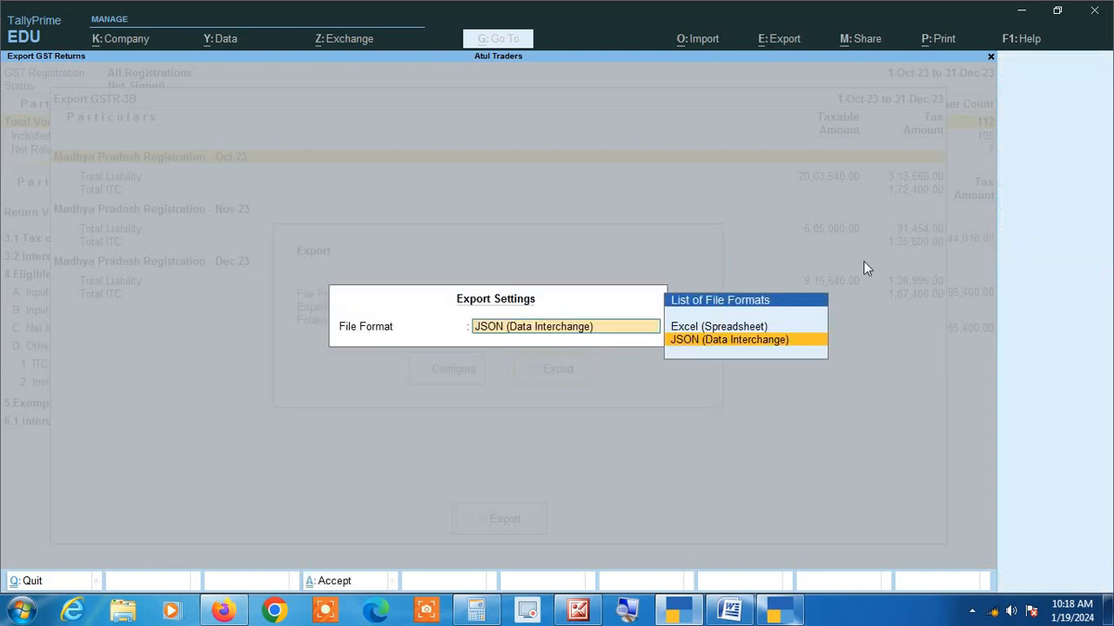
key("Return")
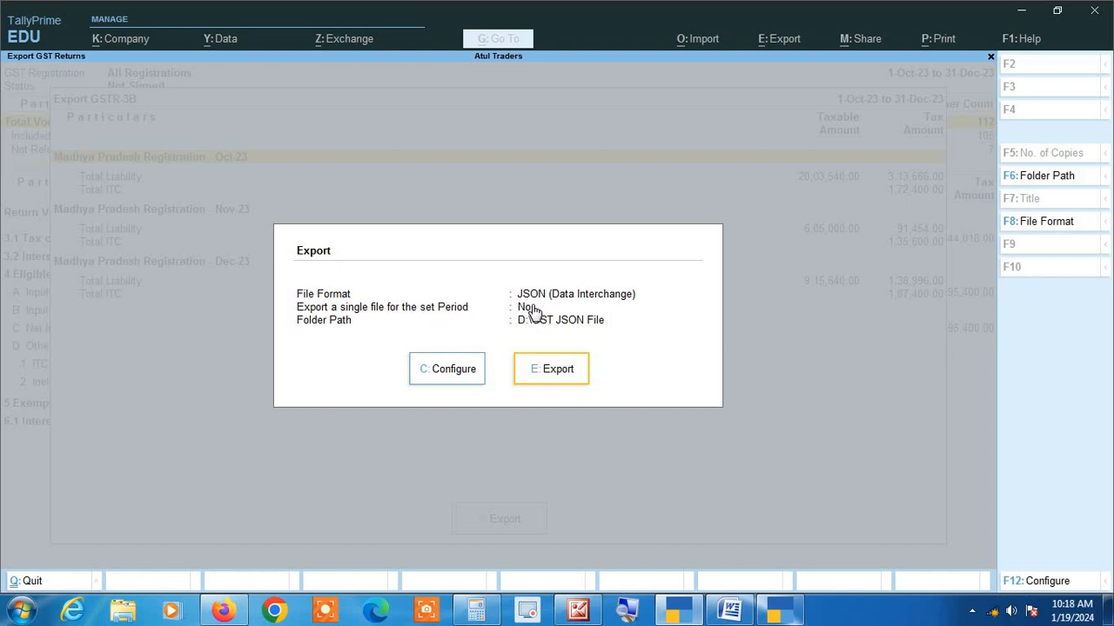
Step: Set "Export a single file for the set Period" to Yes in the export configuration
left_click(450, 376)
left_click(630, 614)
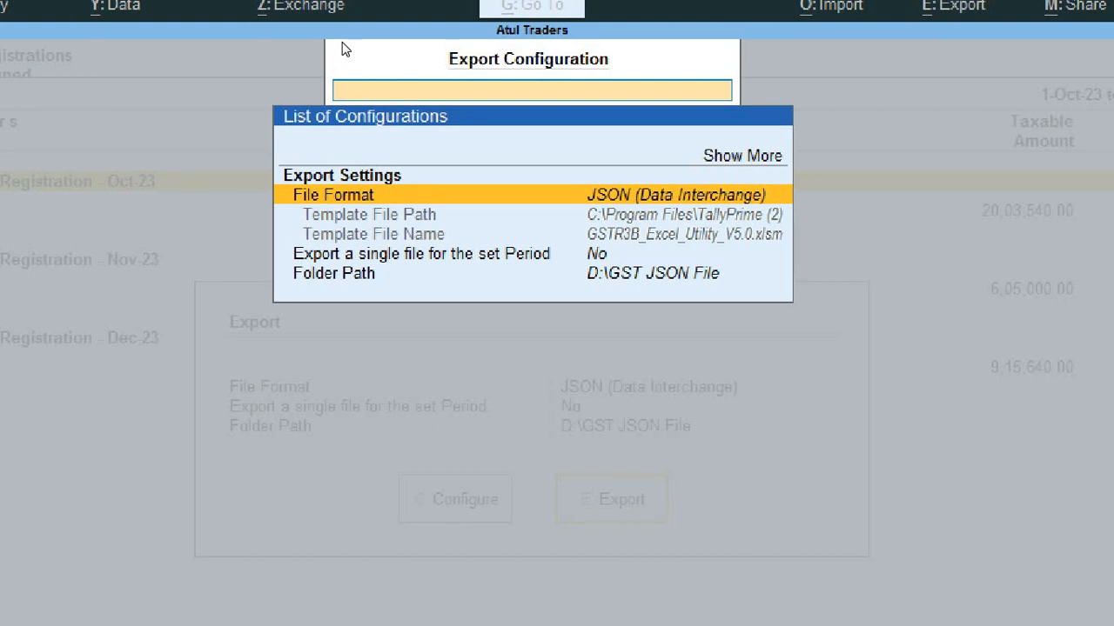
key("Down")
key("Down")
key("Down")
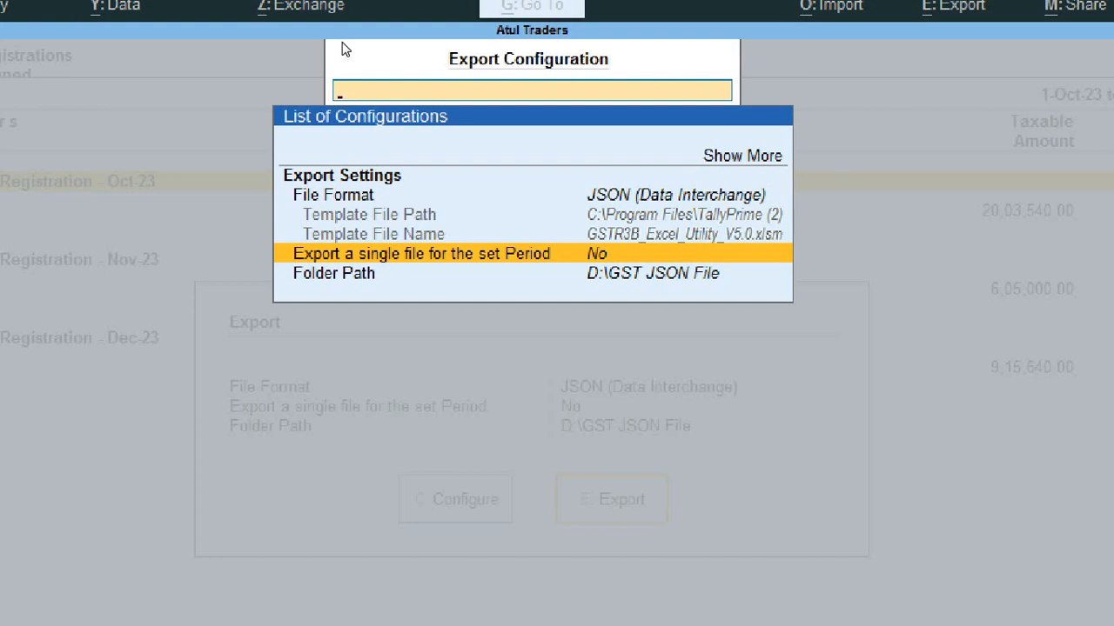
key("Return")
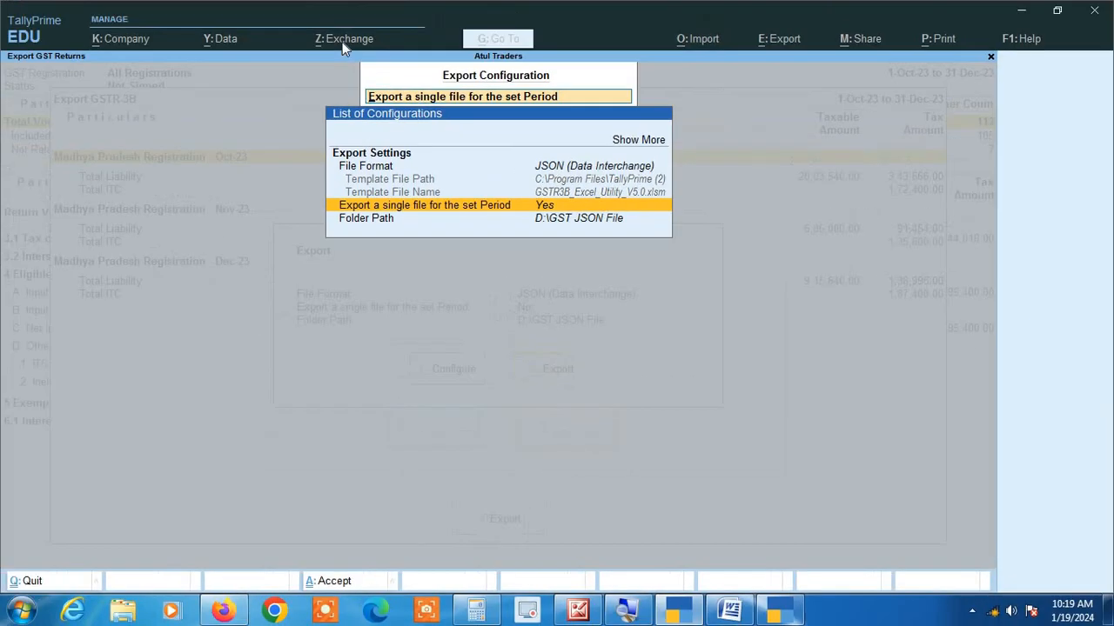
key("Escape")
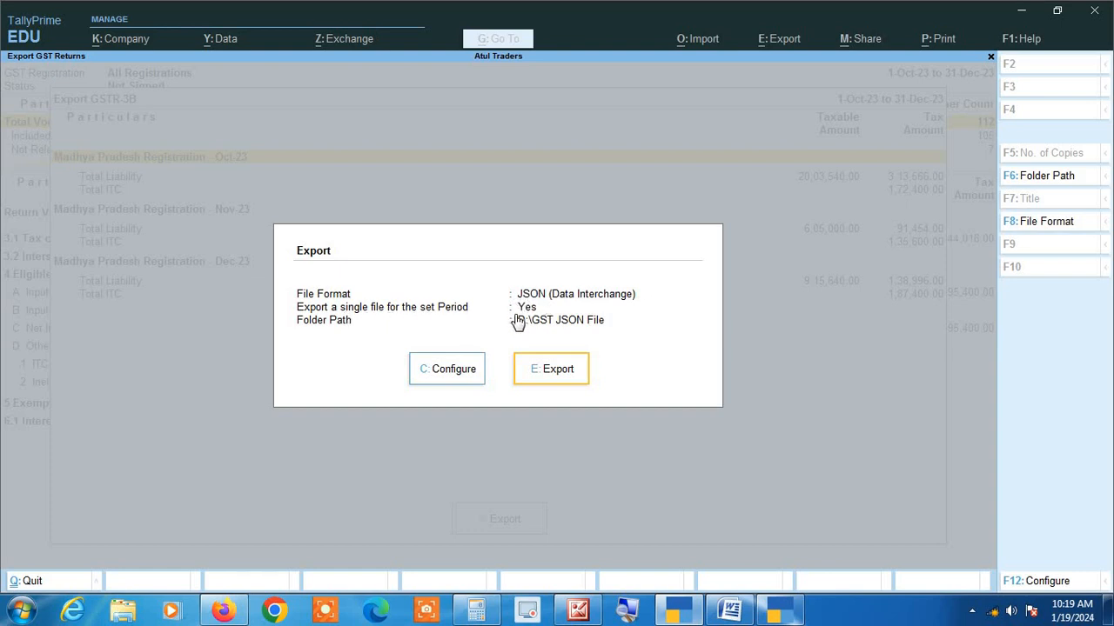
Step: Export the GSTR-3B JSON file, view it in an enlarged folder window, and minimize that window
left_click(558, 374)
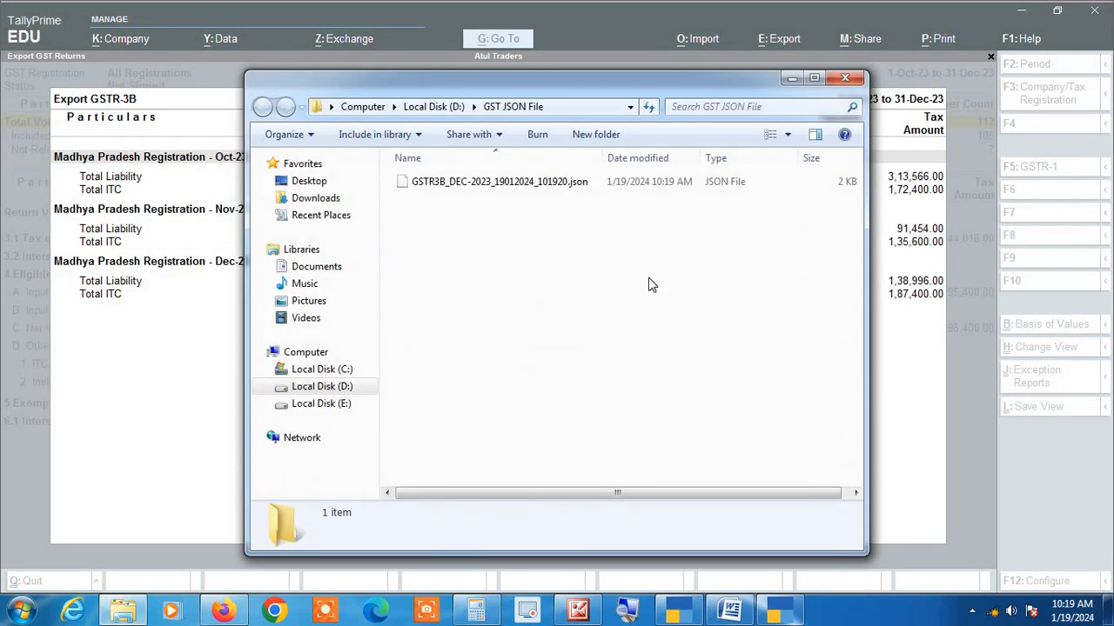
left_click(814, 78)
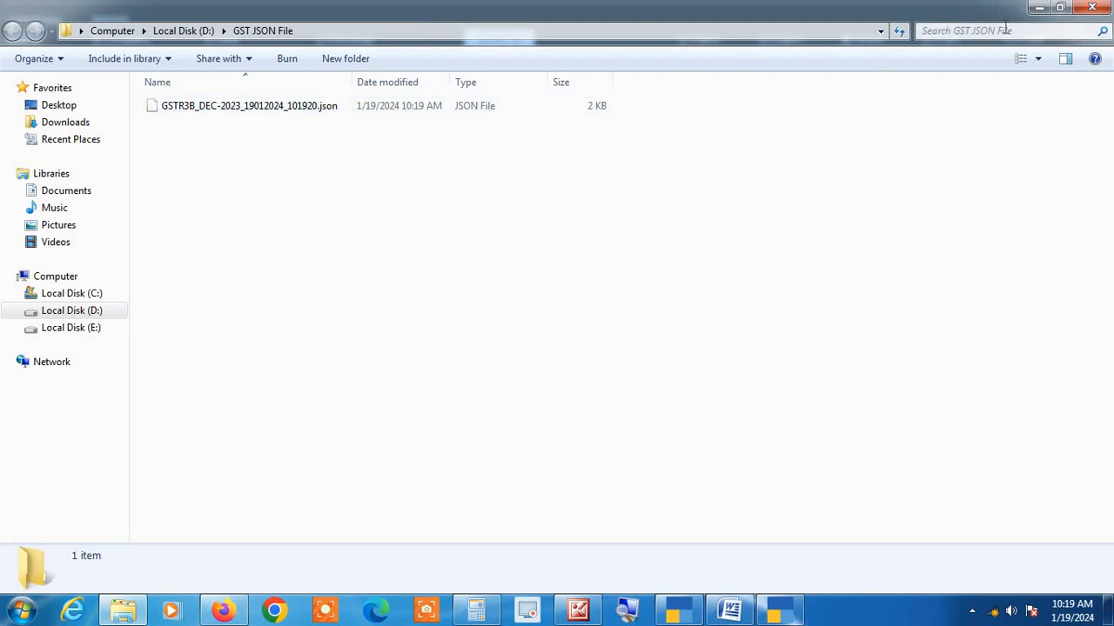
left_click(1033, 10)
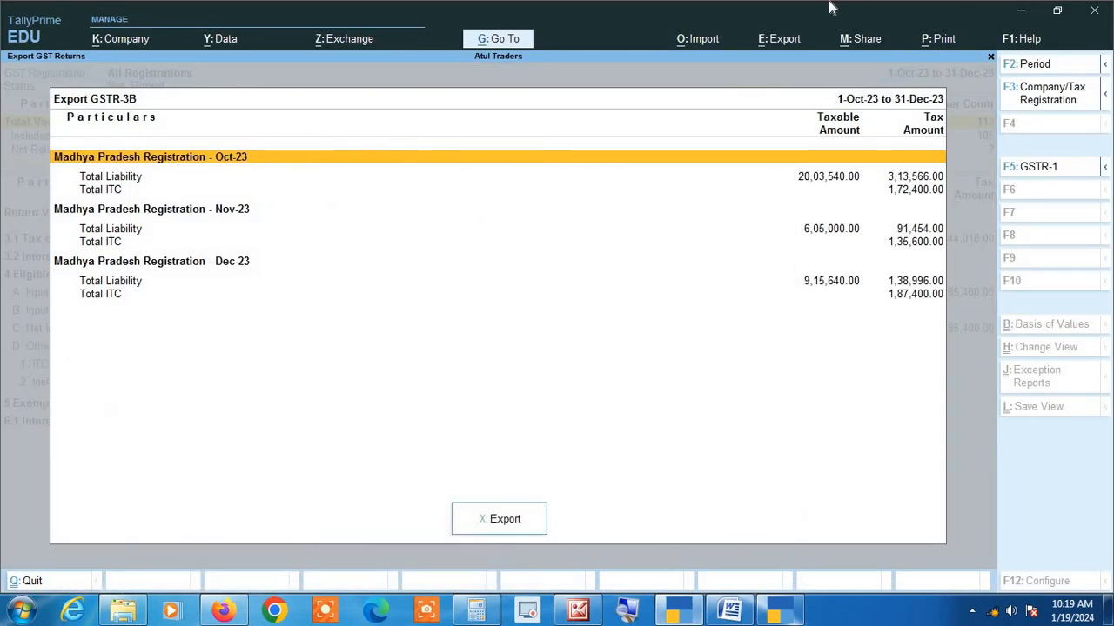